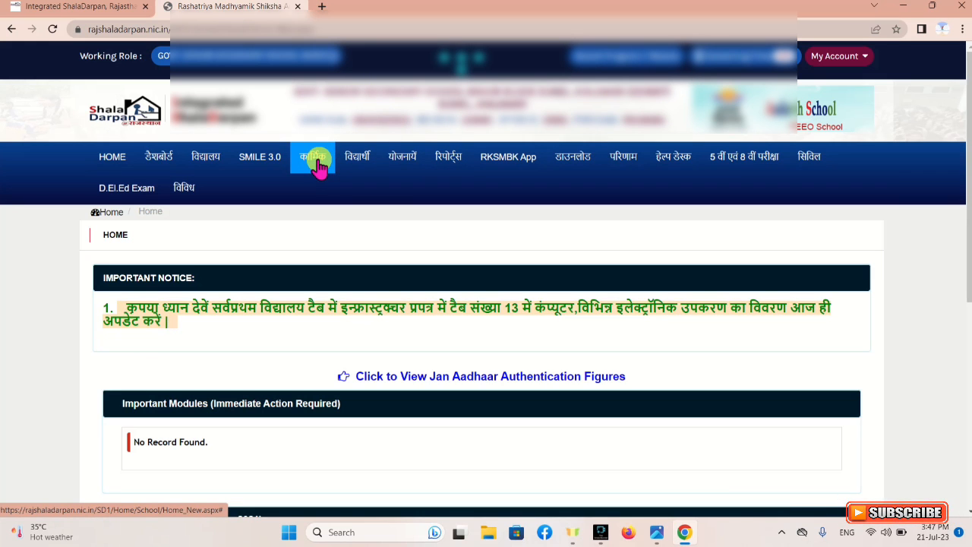
On the WORK INCHARGE MAPPING page, choose the Pre Matric Incharge role and select a staff member as its incharge.
{"action": "left_click", "coordinate": [317, 169]}
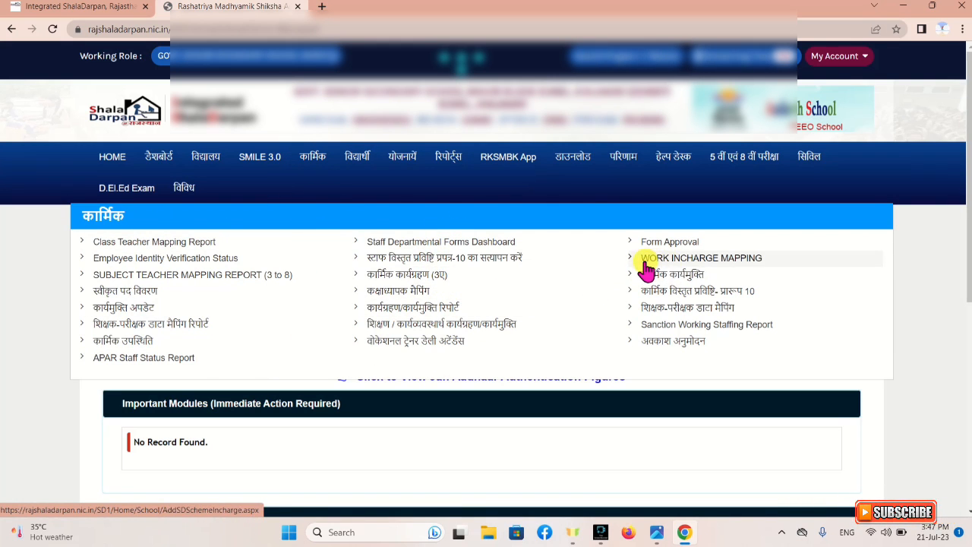
{"action": "left_click", "coordinate": [729, 261]}
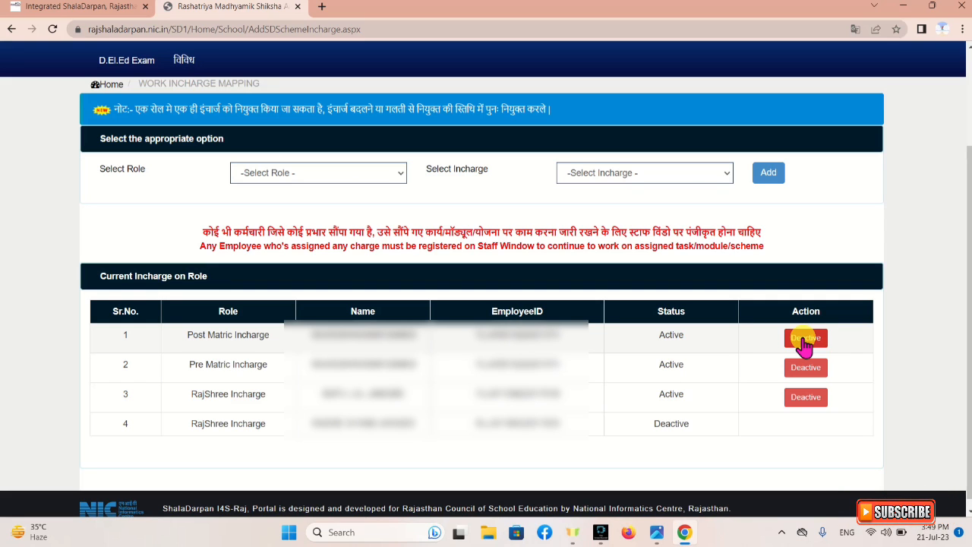
{"action": "left_click", "coordinate": [399, 179]}
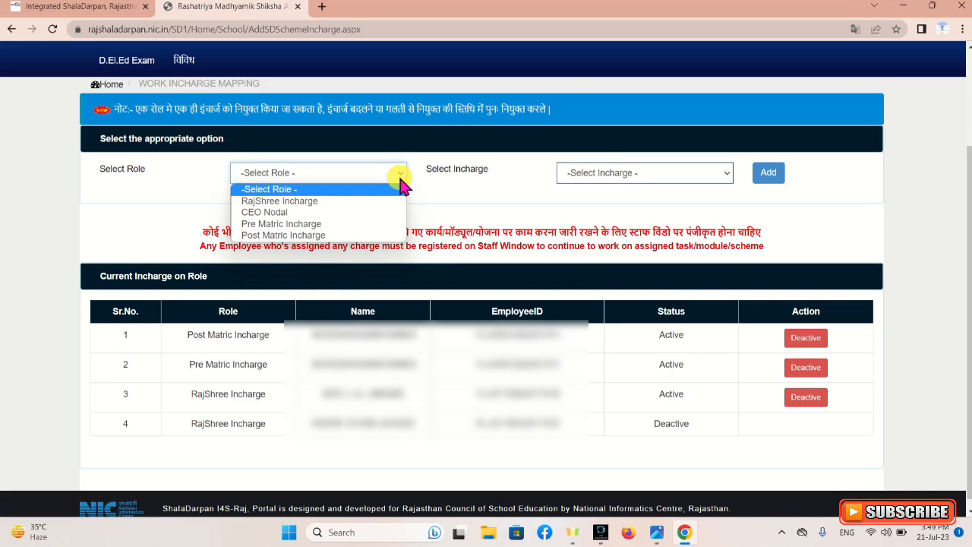
{"action": "left_click", "coordinate": [355, 223]}
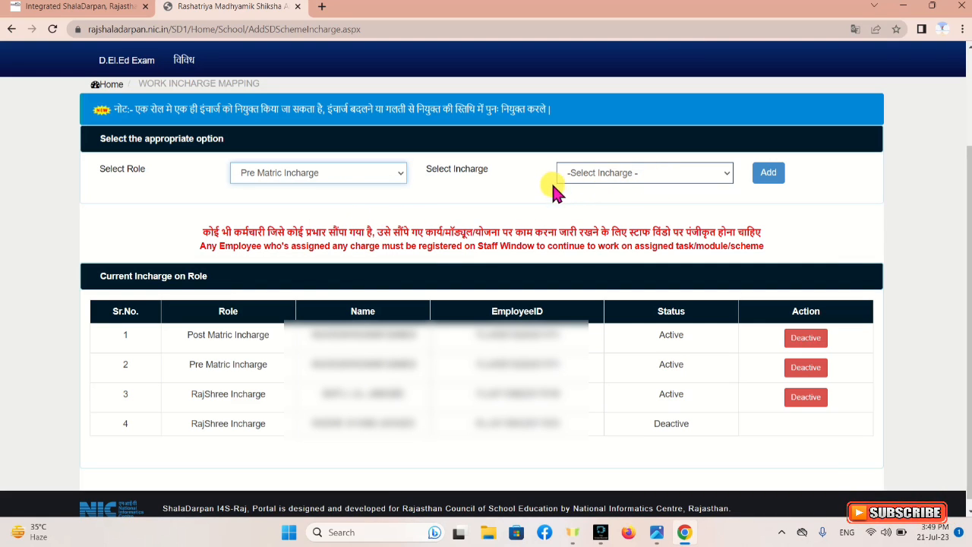
{"action": "left_click", "coordinate": [666, 176]}
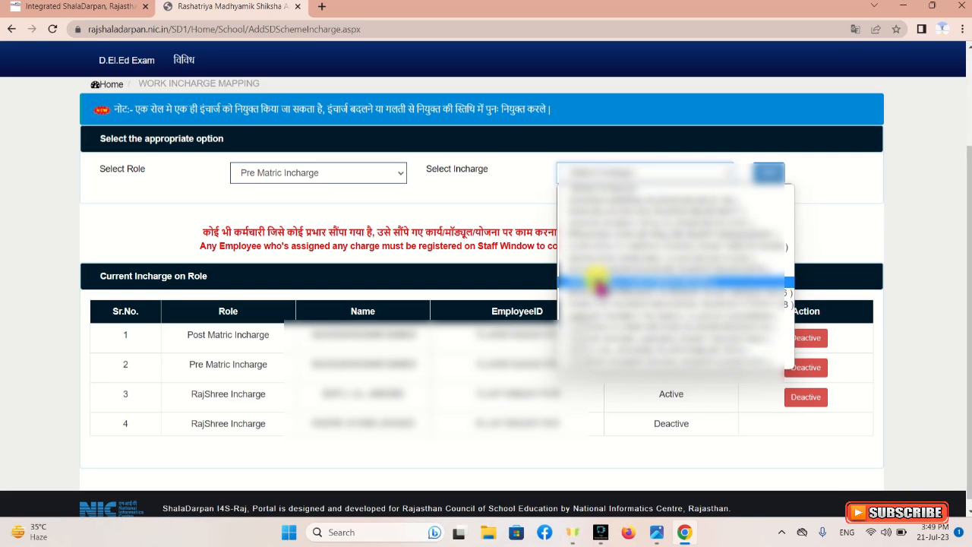
{"action": "left_click", "coordinate": [592, 281]}
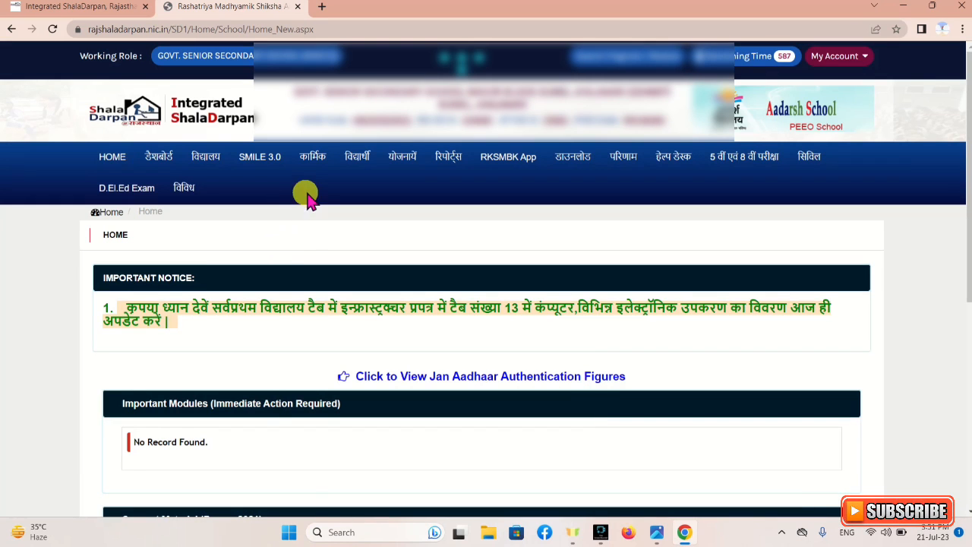
Open लाभकारी योजनाओं के लिए अनिवार्य छात्र सूचना and show the students of class 7, section A.
{"action": "left_click", "coordinate": [359, 161]}
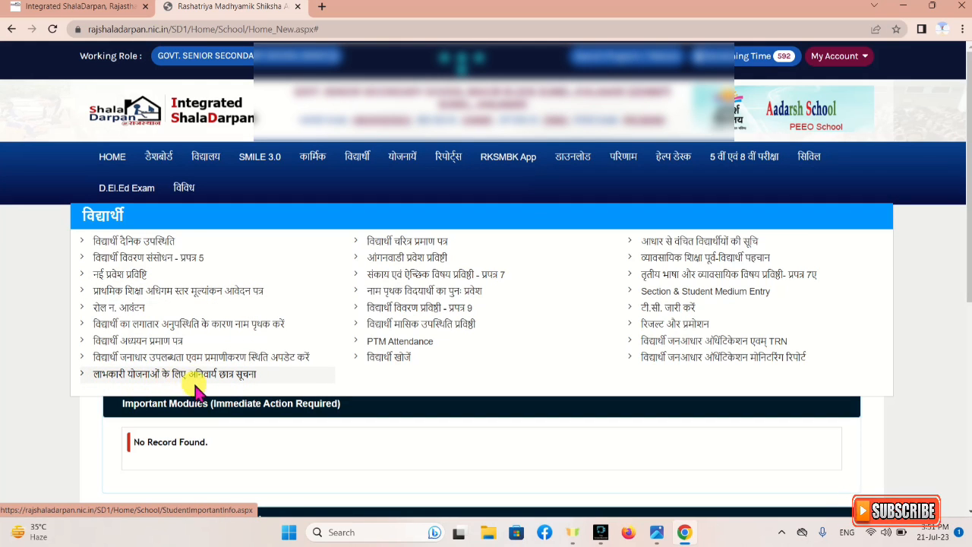
{"action": "left_click", "coordinate": [151, 380]}
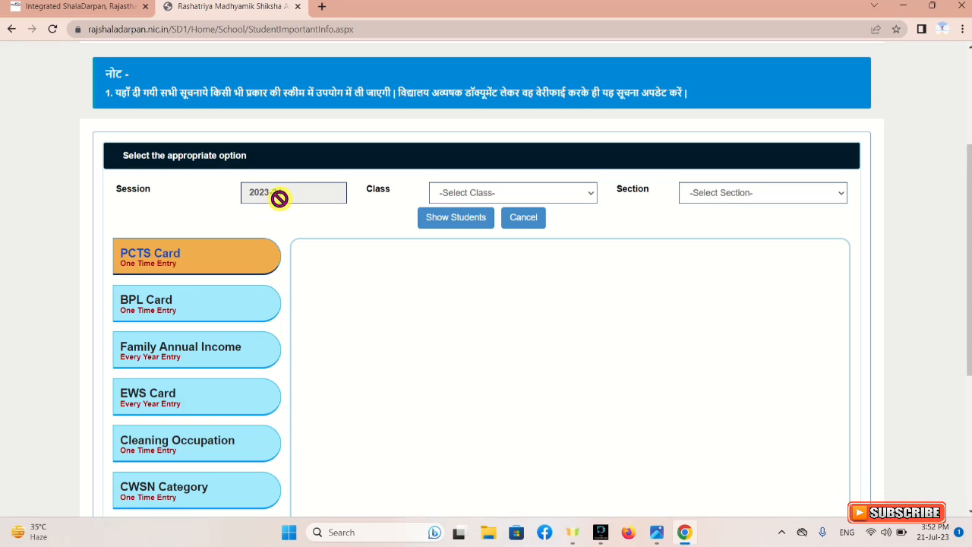
{"action": "left_click", "coordinate": [486, 194]}
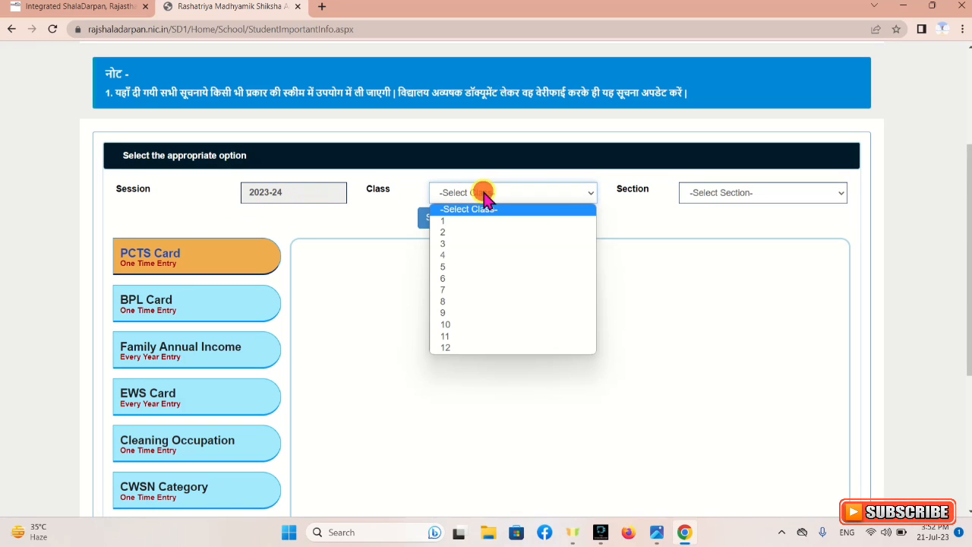
{"action": "left_click", "coordinate": [480, 292]}
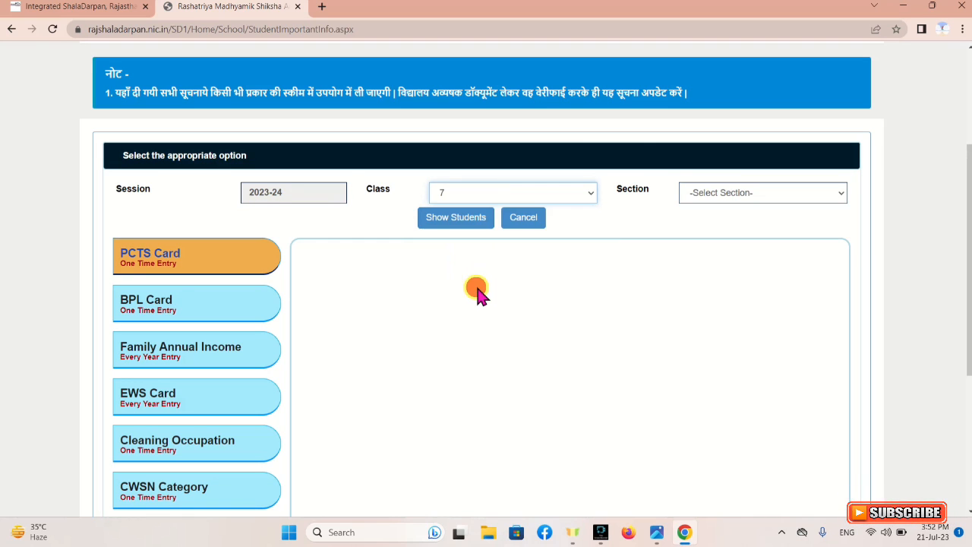
{"action": "left_click", "coordinate": [803, 196]}
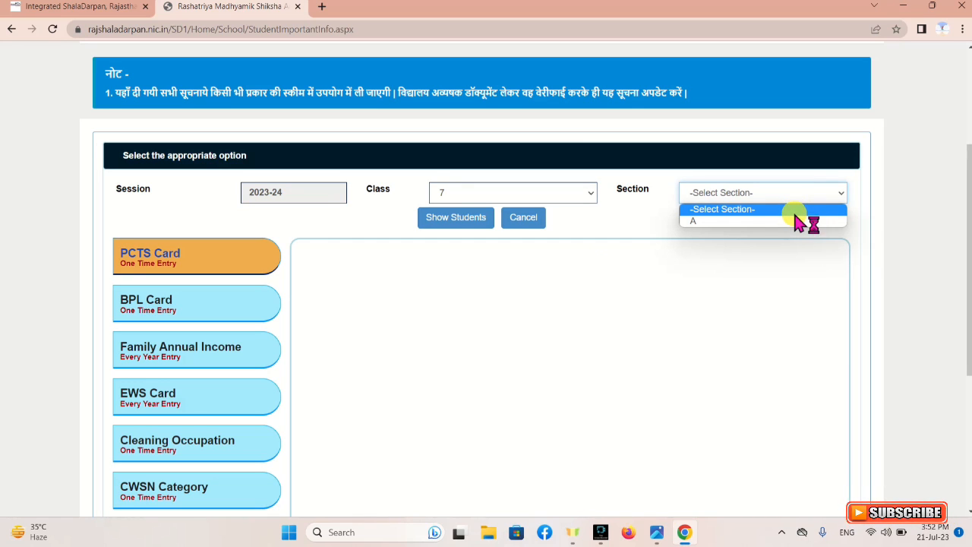
{"action": "left_click", "coordinate": [796, 222]}
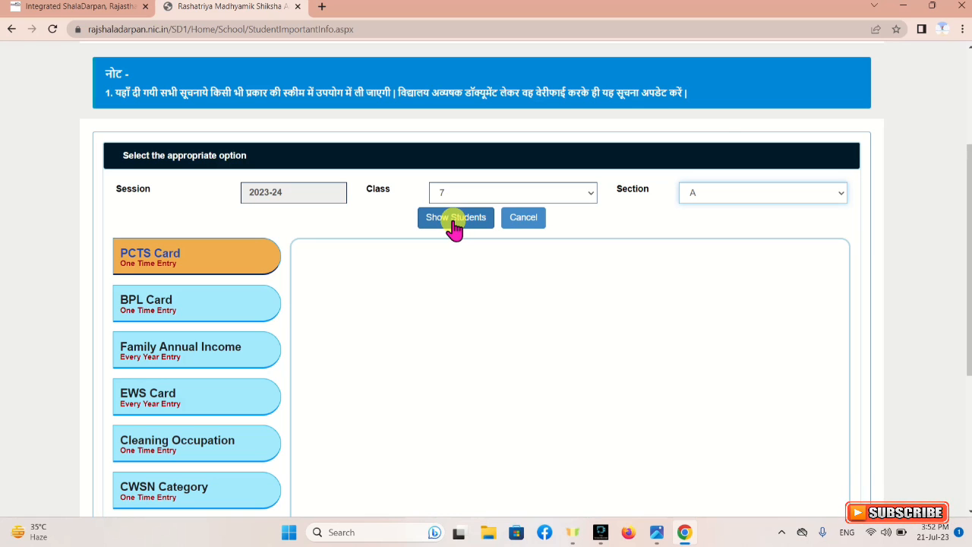
{"action": "left_click", "coordinate": [453, 220]}
Review the student information categories from PCTS Card to Tribes Category, and view the PCTS Card entries.
{"action": "scroll", "coordinate": [228, 331], "scroll_direction": "down", "scroll_amount": 2}
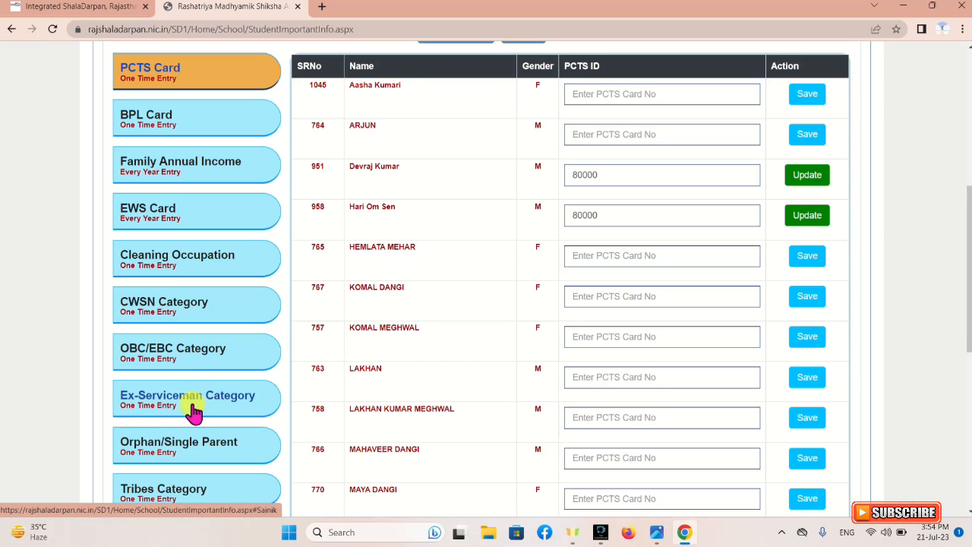
{"action": "scroll", "coordinate": [196, 410], "scroll_direction": "down", "scroll_amount": 2}
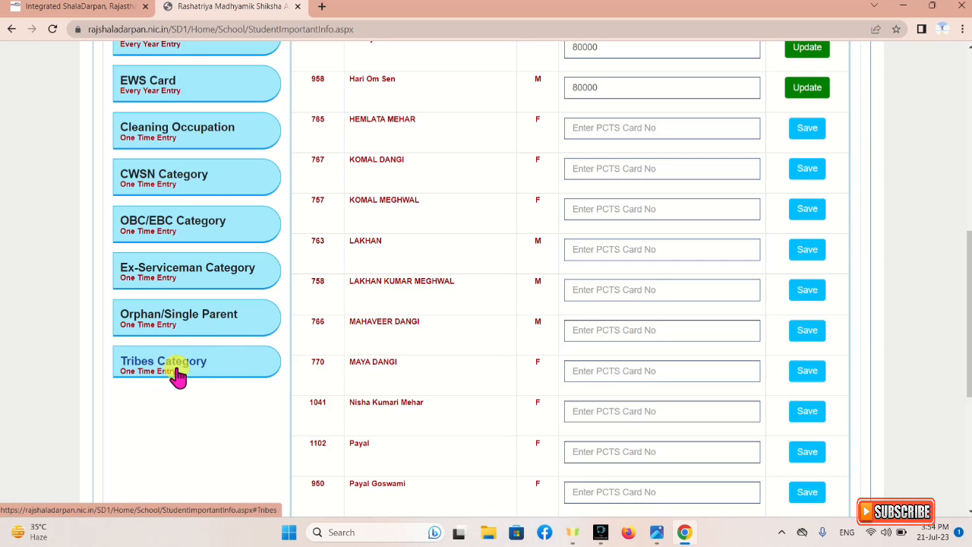
{"action": "scroll", "coordinate": [177, 374], "scroll_direction": "up", "scroll_amount": 3}
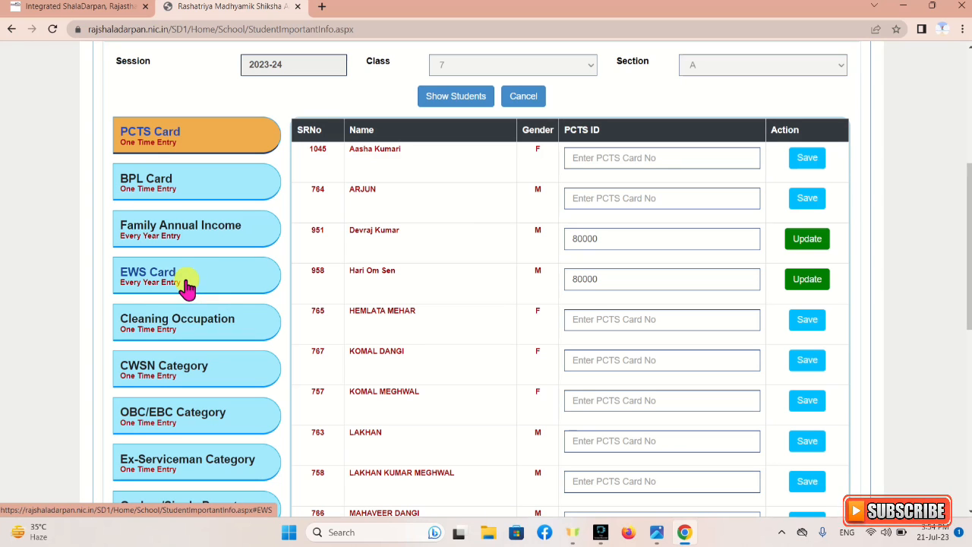
{"action": "left_click", "coordinate": [161, 139]}
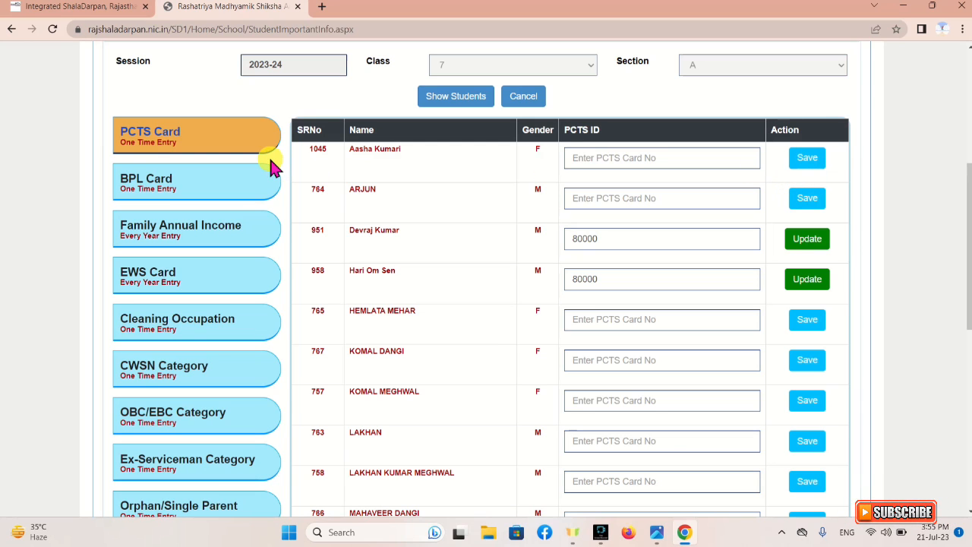
In the BPL Card entries, try the State BPL status for the first student and restore it to Not Applicable.
{"action": "left_click", "coordinate": [213, 187]}
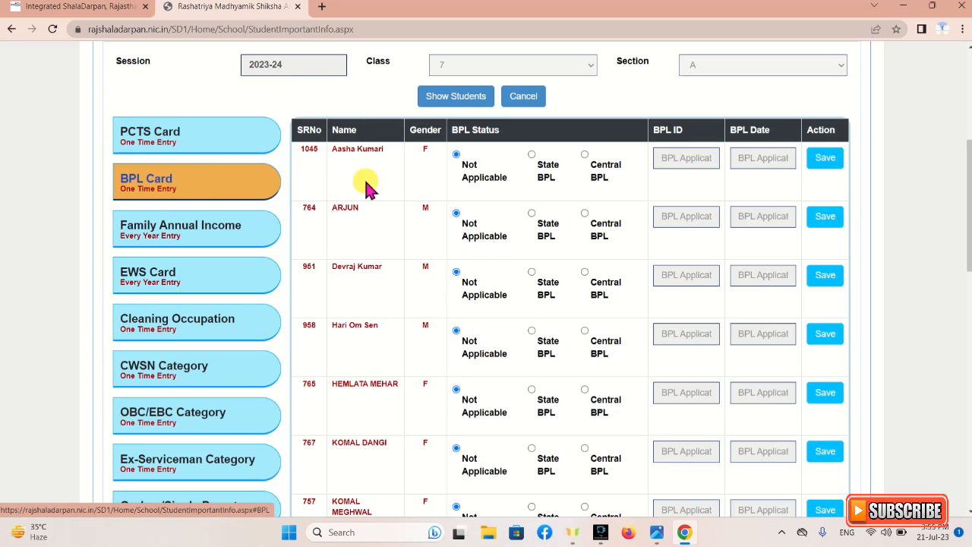
{"action": "left_click", "coordinate": [533, 160]}
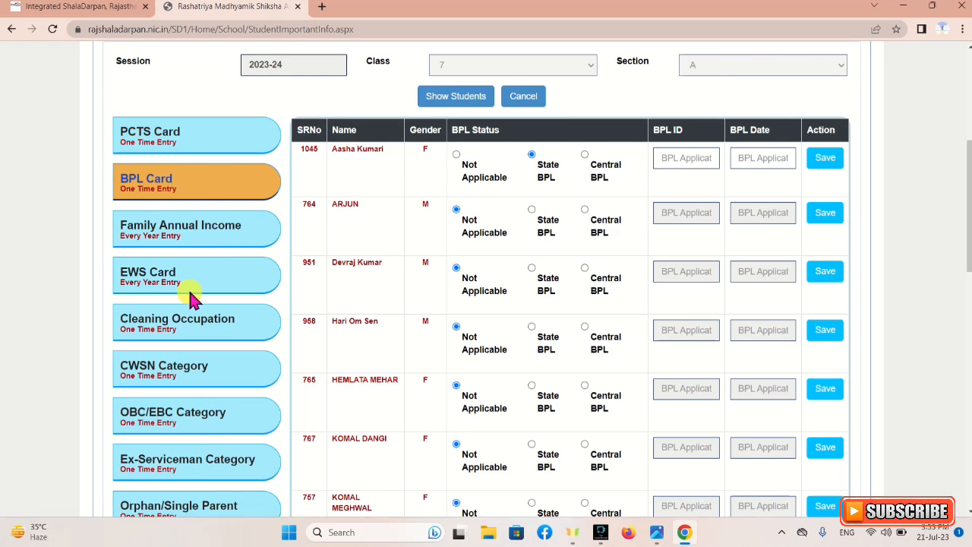
{"action": "scroll", "coordinate": [191, 263], "scroll_direction": "down", "scroll_amount": 2}
{"action": "scroll", "coordinate": [194, 266], "scroll_direction": "down", "scroll_amount": 2}
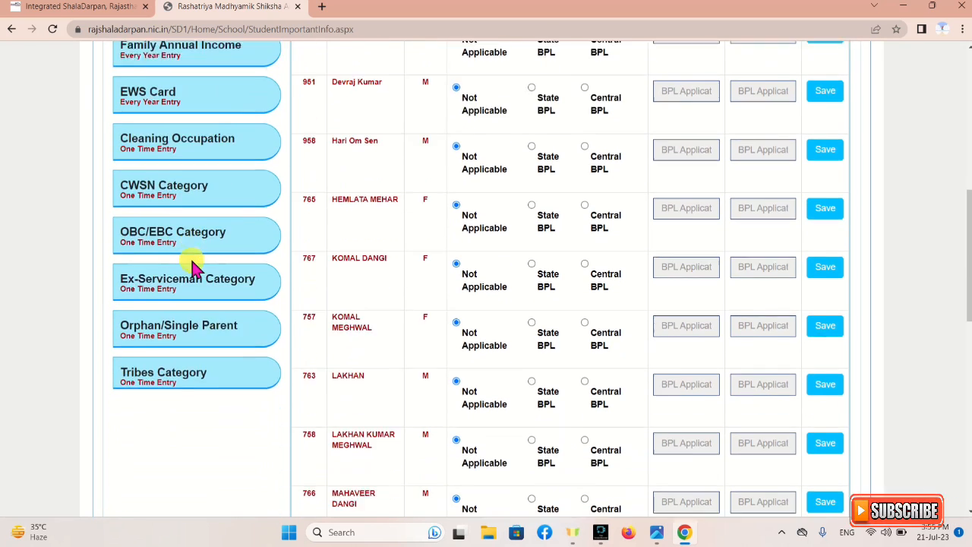
{"action": "scroll", "coordinate": [191, 266], "scroll_direction": "up", "scroll_amount": 4}
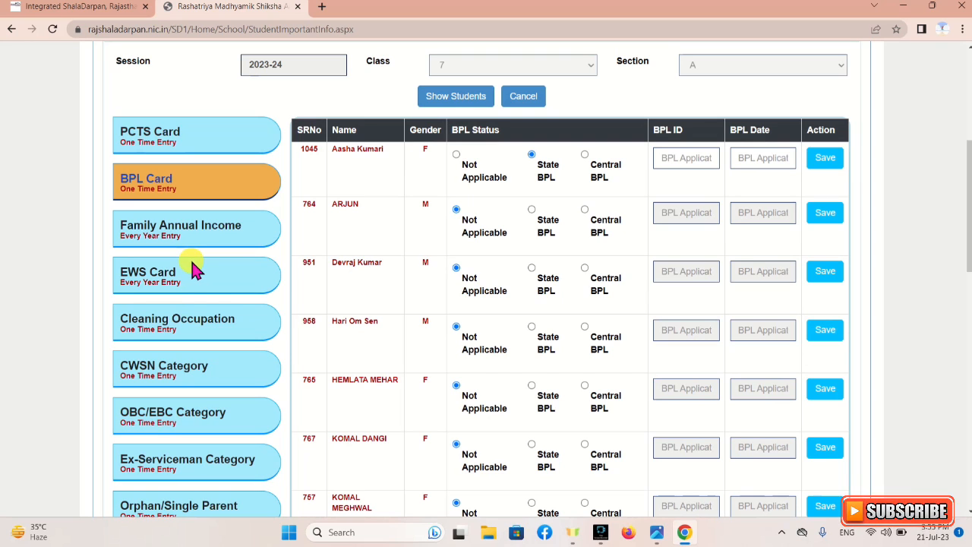
{"action": "left_click", "coordinate": [456, 157]}
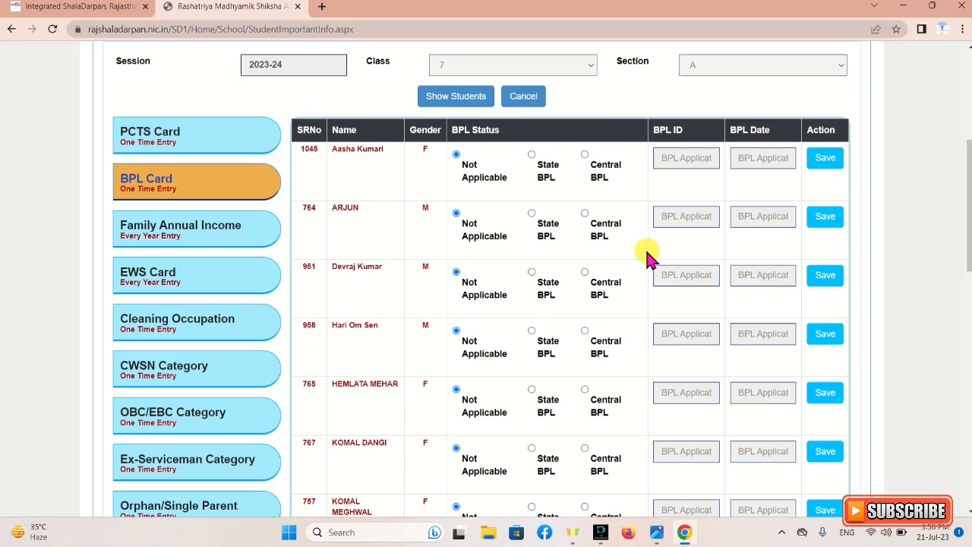
{"action": "scroll", "coordinate": [644, 258], "scroll_direction": "up", "scroll_amount": 1}
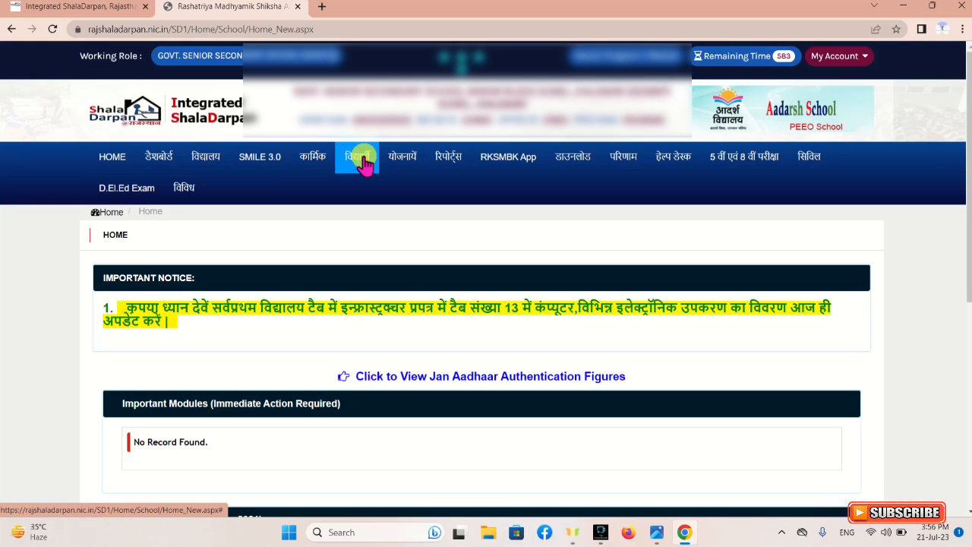
Open विद्यार्थी विवरण प्रविष्ठी - प्रपत्र 9 and list the students of session 2023-24, class 7, section A.
{"action": "left_click", "coordinate": [365, 162]}
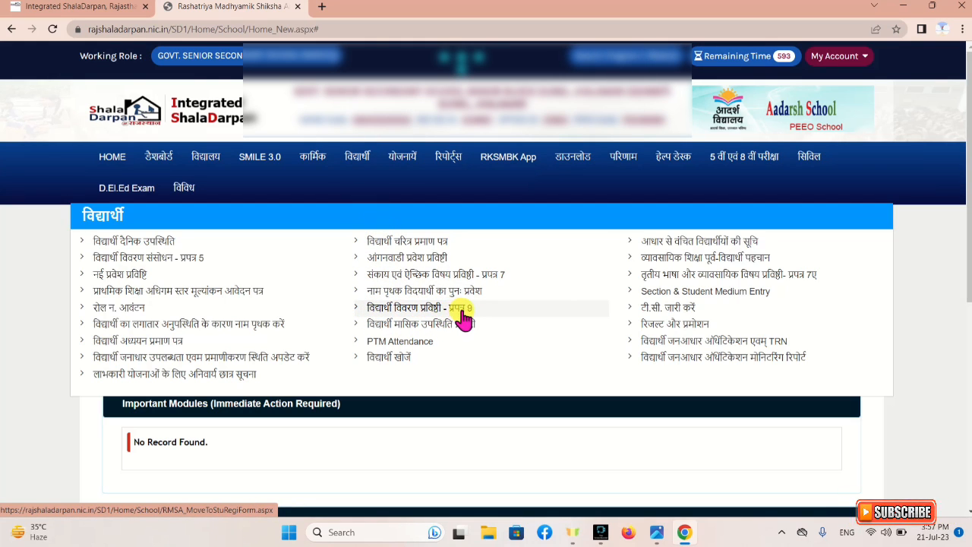
{"action": "left_click", "coordinate": [407, 308]}
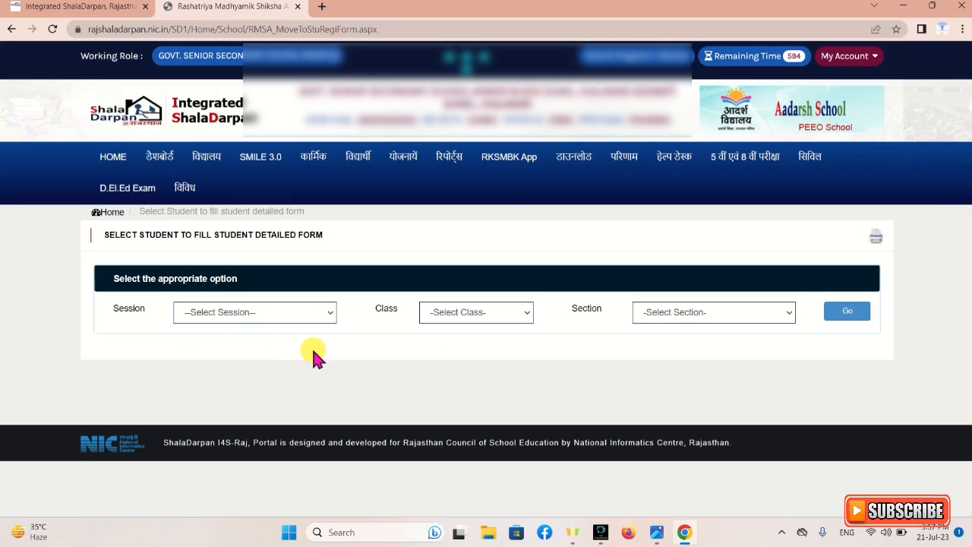
{"action": "left_click", "coordinate": [243, 316]}
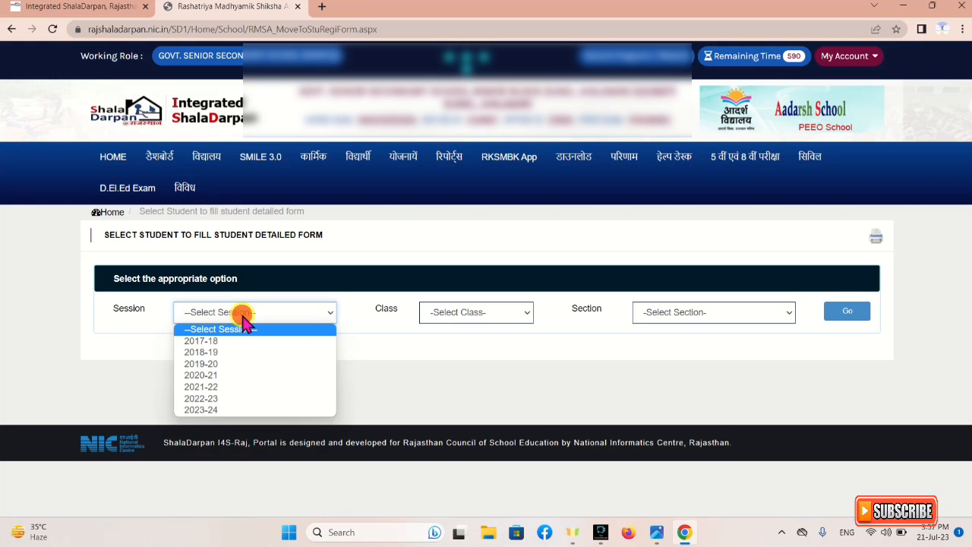
{"action": "left_click", "coordinate": [235, 410]}
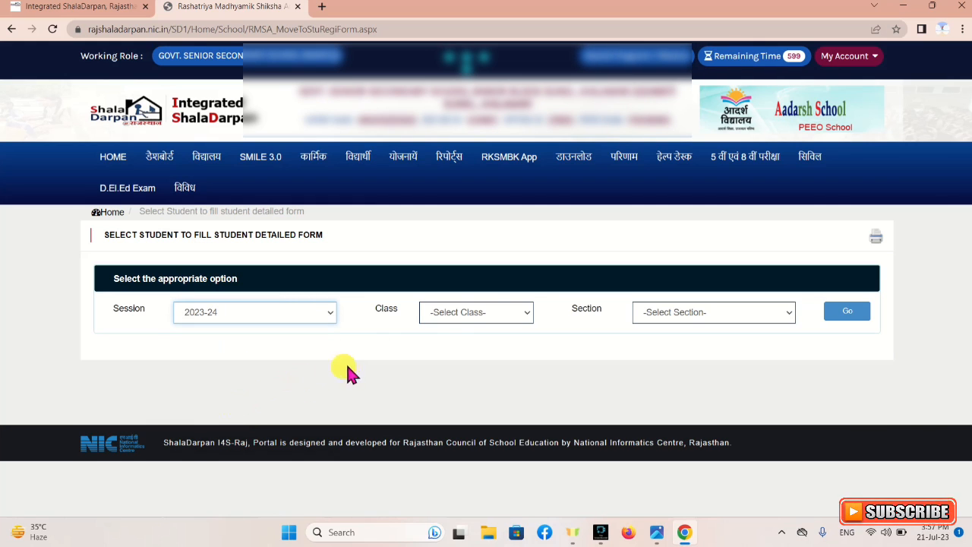
{"action": "left_click", "coordinate": [468, 317]}
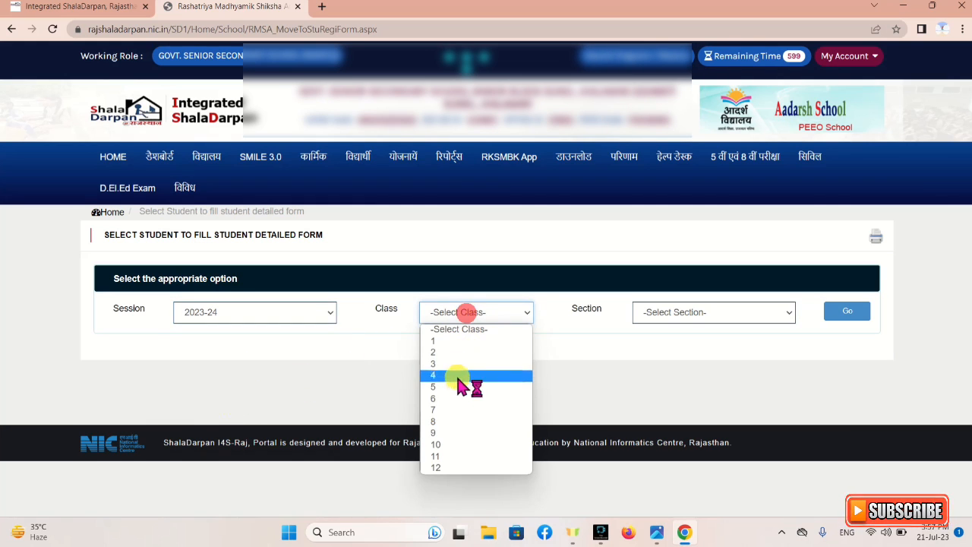
{"action": "left_click", "coordinate": [449, 408]}
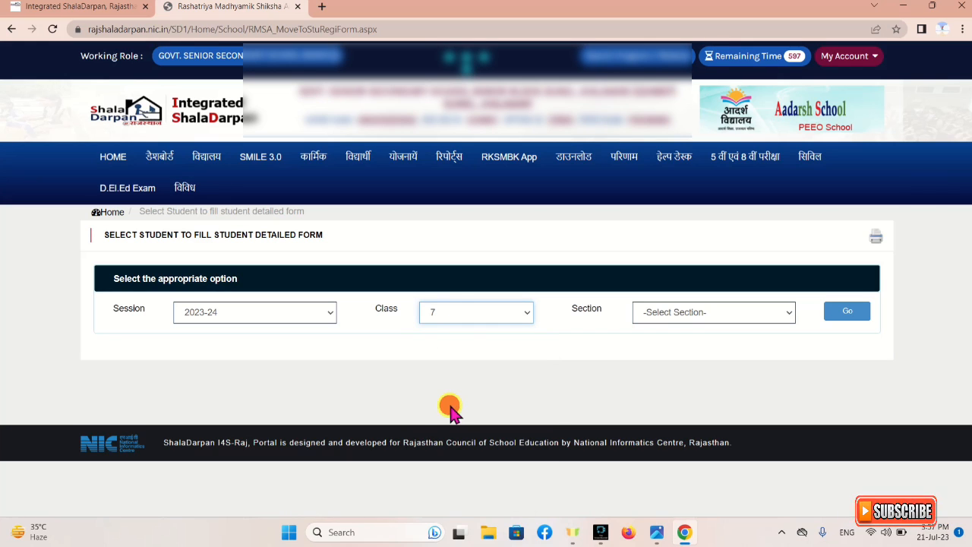
{"action": "left_click", "coordinate": [690, 320]}
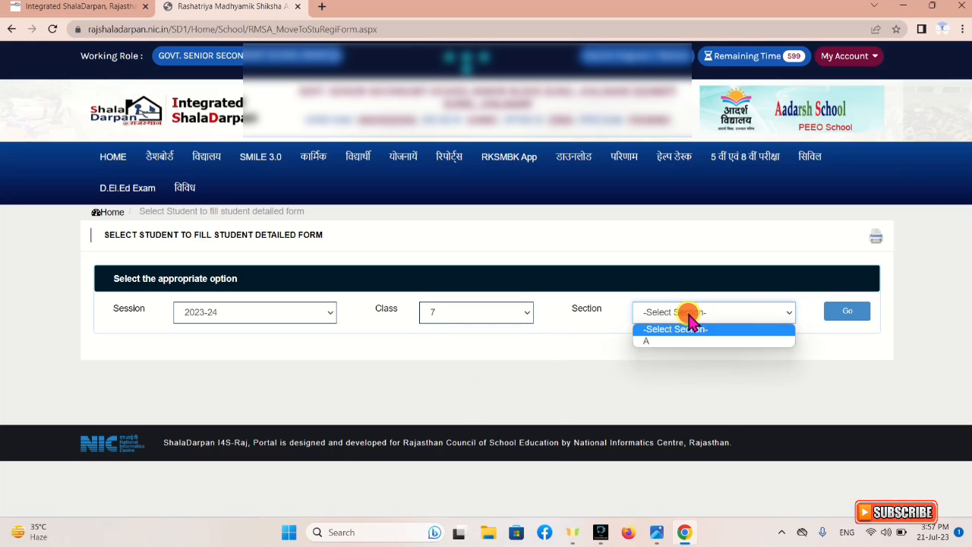
{"action": "left_click", "coordinate": [694, 341]}
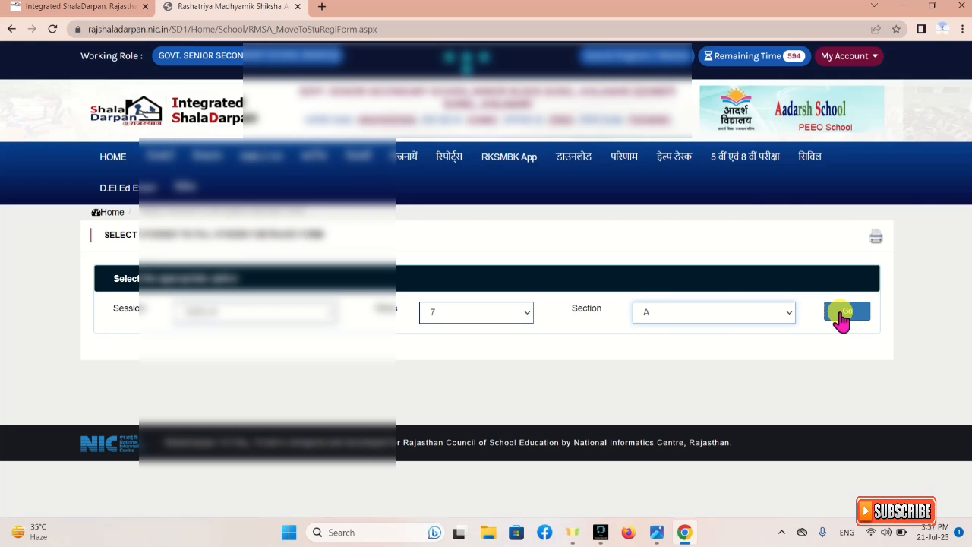
{"action": "left_click", "coordinate": [843, 312]}
Open a listed student's registration form and choose Yes for having an Aadhaar card number.
{"action": "scroll", "coordinate": [278, 148], "scroll_direction": "down", "scroll_amount": 3}
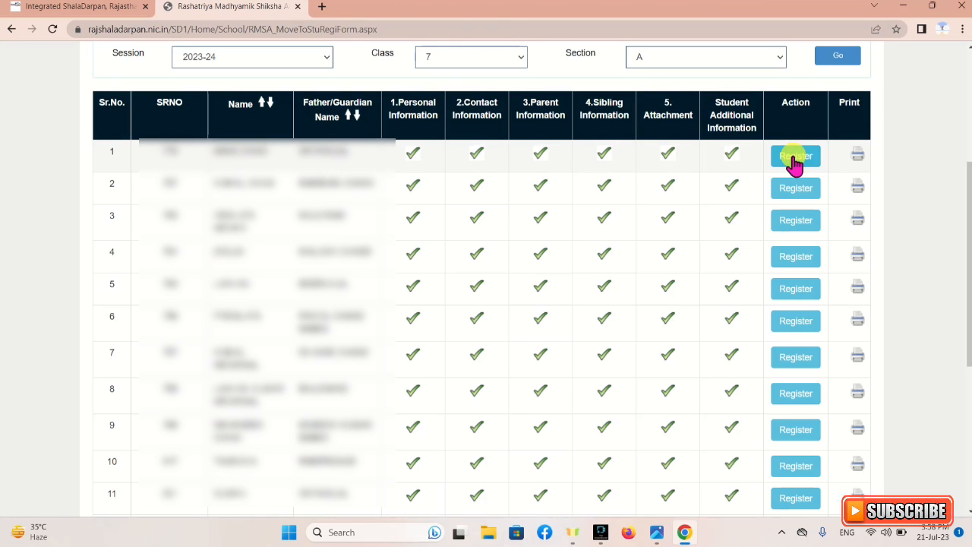
{"action": "left_click", "coordinate": [792, 181]}
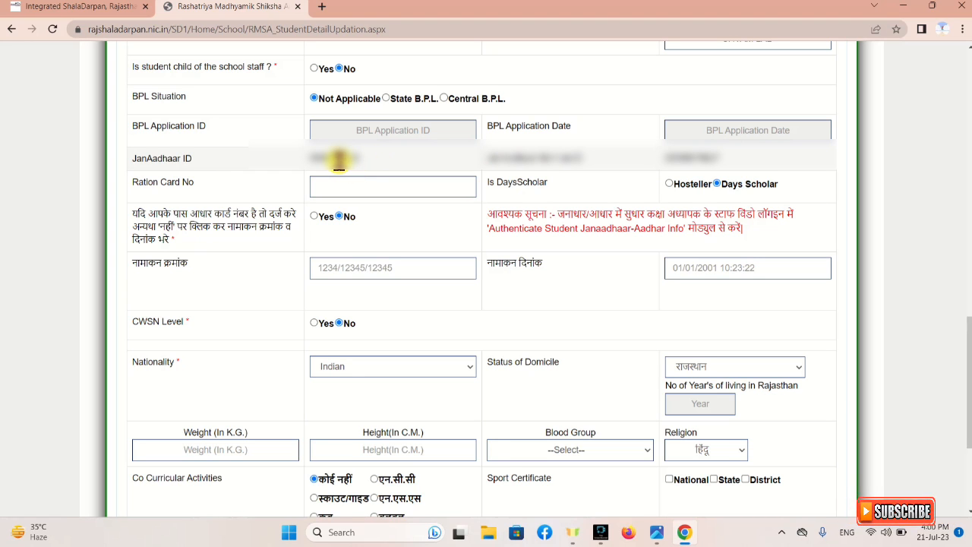
{"action": "left_click", "coordinate": [316, 217]}
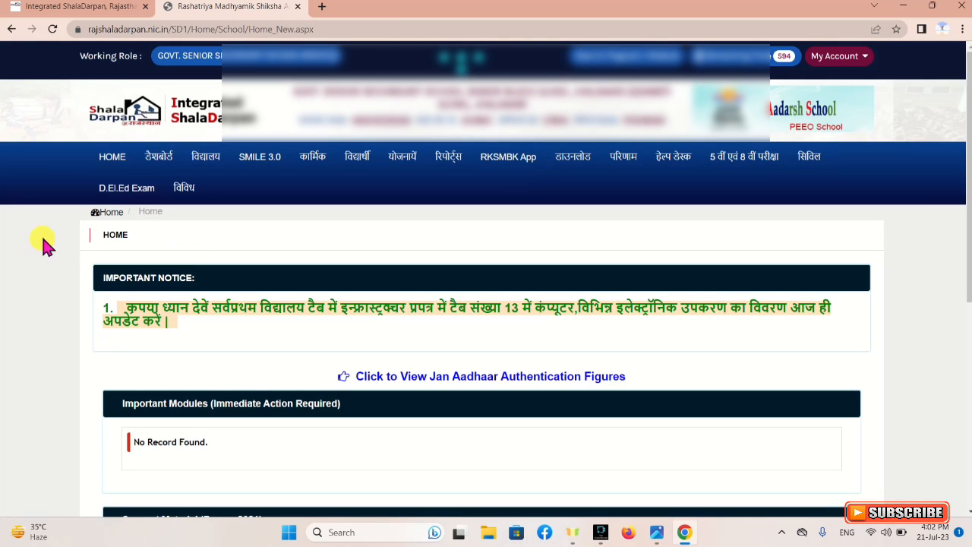
Open STUDENT SCHOLARSHIP (New Portal) among the छात्रवृत्ति schemes and go to the Beneficiary Scheme Portal.
{"action": "left_click", "coordinate": [401, 160]}
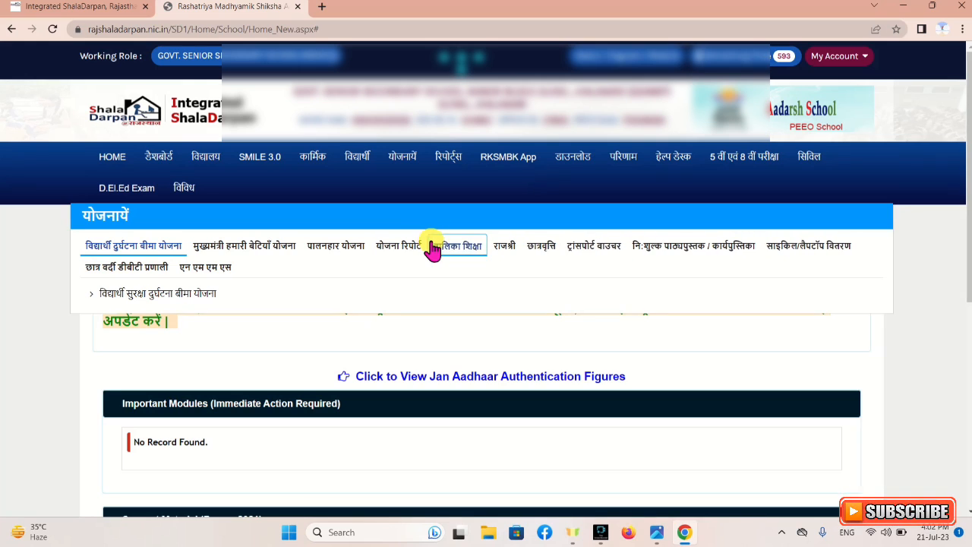
{"action": "left_click", "coordinate": [536, 256]}
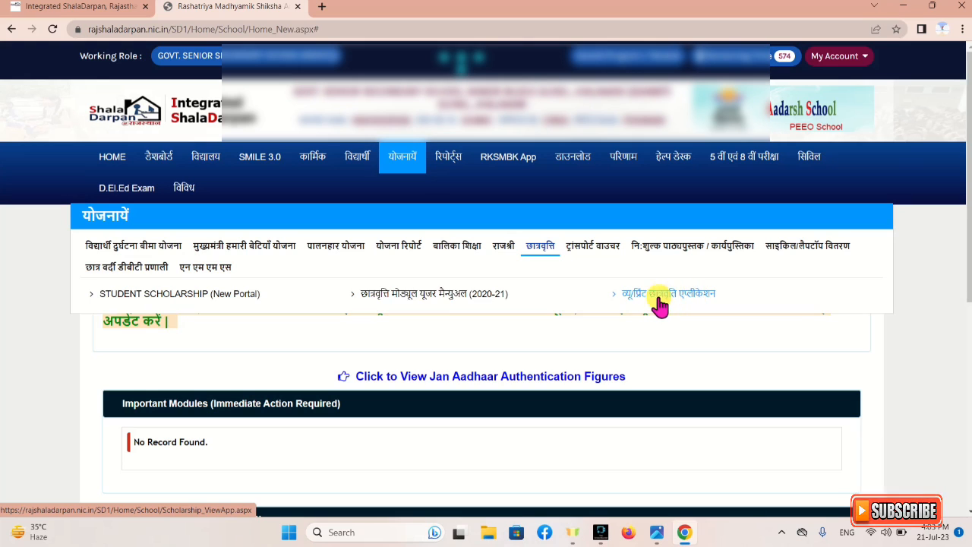
{"action": "left_click", "coordinate": [150, 299]}
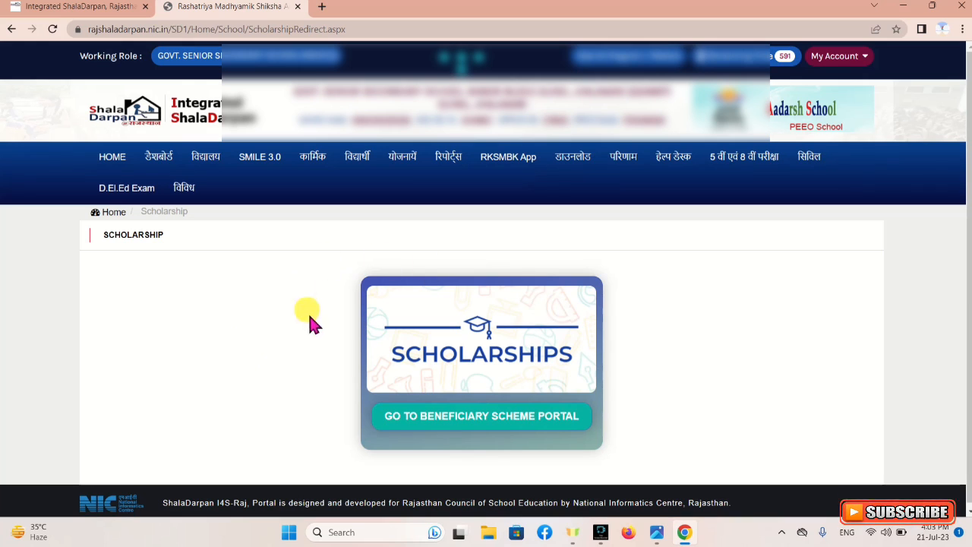
{"action": "left_click", "coordinate": [455, 422]}
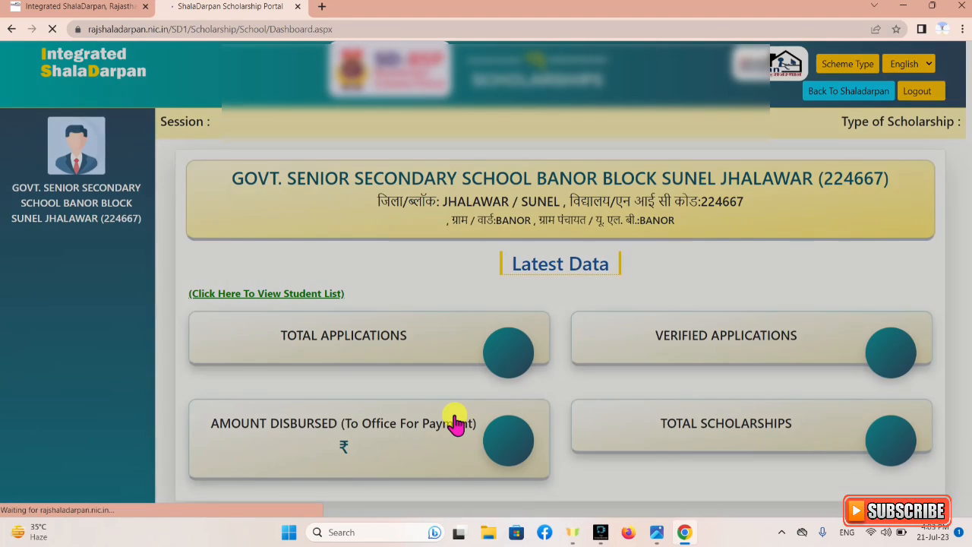